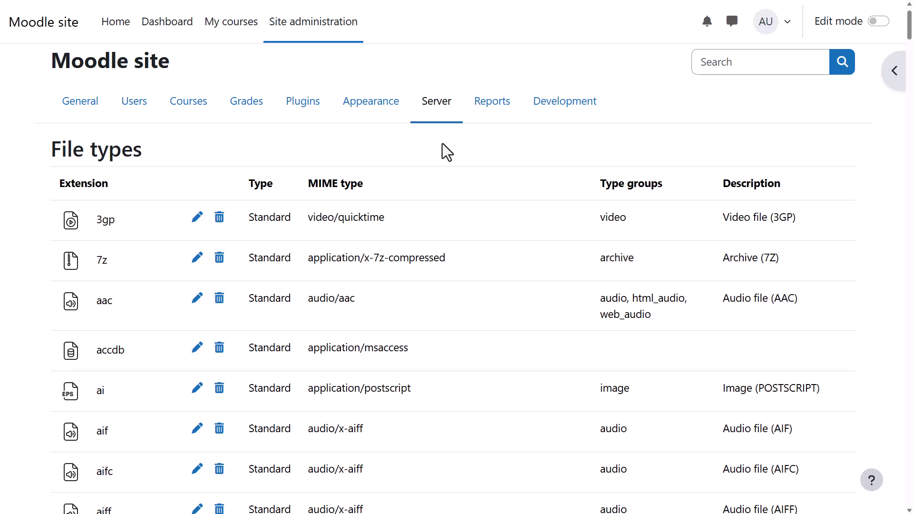
Scroll the File types table down past avi and bmp, then back to the top
scroll(443, 146, "down", 3)
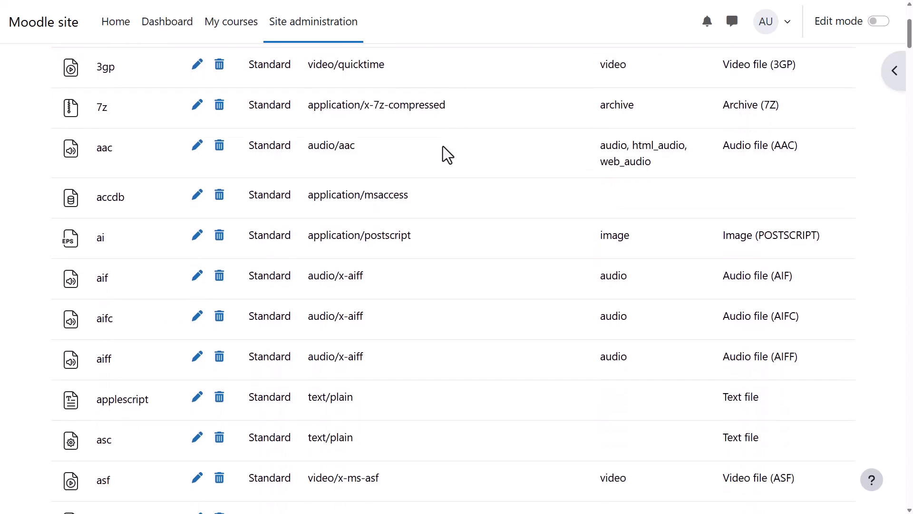
scroll(444, 146, "down", 3)
scroll(442, 146, "down", 2)
scroll(443, 147, "down", 4)
scroll(443, 147, "up", 2)
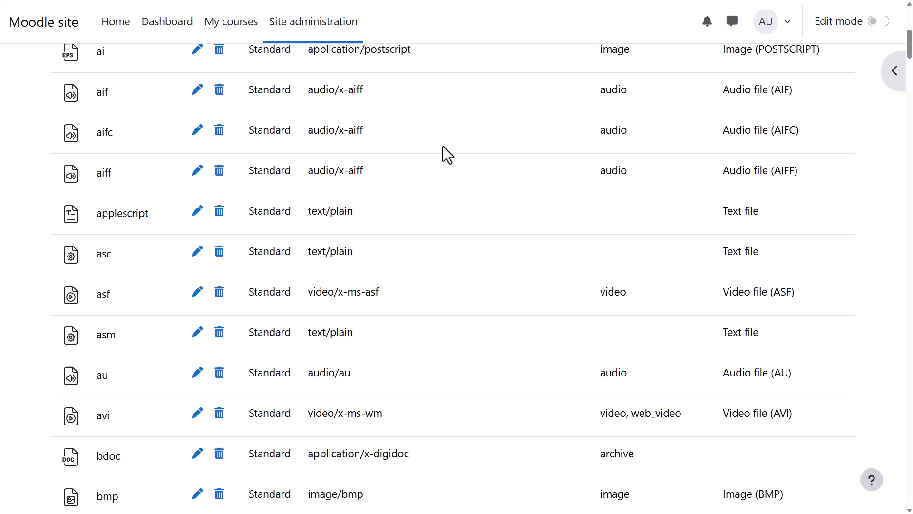
scroll(443, 146, "up", 3)
scroll(443, 146, "up", 2)
scroll(442, 147, "up", 1)
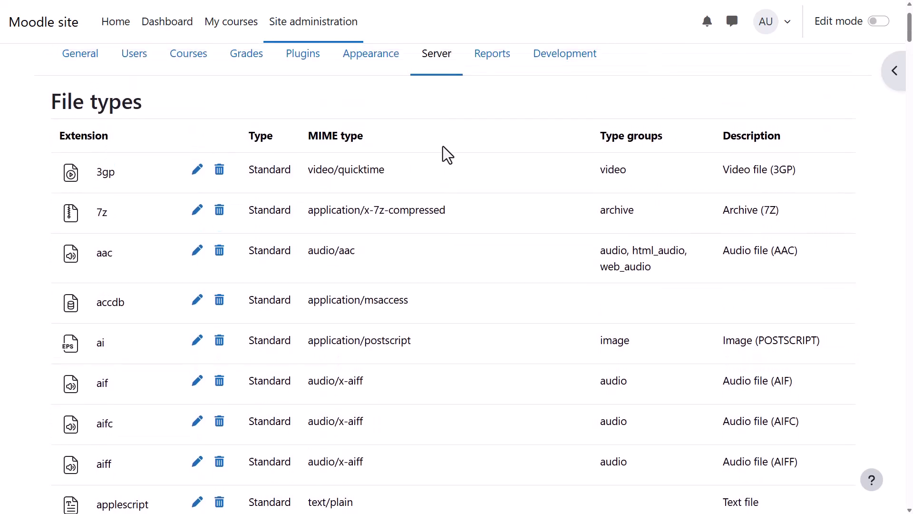
scroll(443, 146, "up", 1)
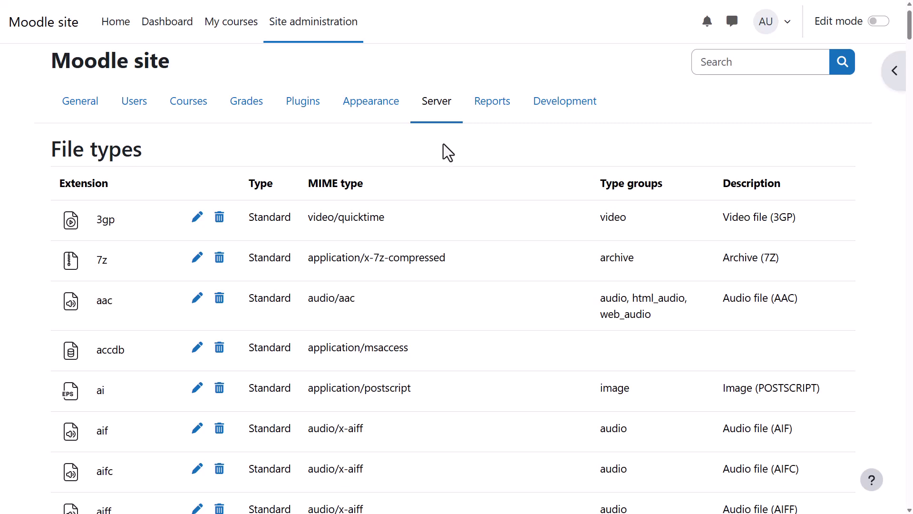
Set Maximum uploaded file size to 'Site upload limit (256 MB)' in Site security settings
left_click(87, 106)
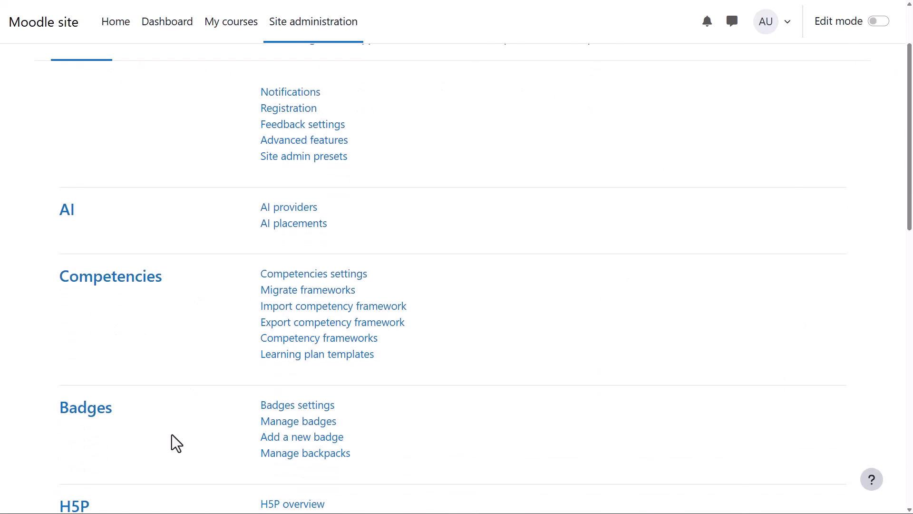
scroll(171, 442, "down", 4)
scroll(172, 443, "down", 4)
scroll(171, 443, "down", 8)
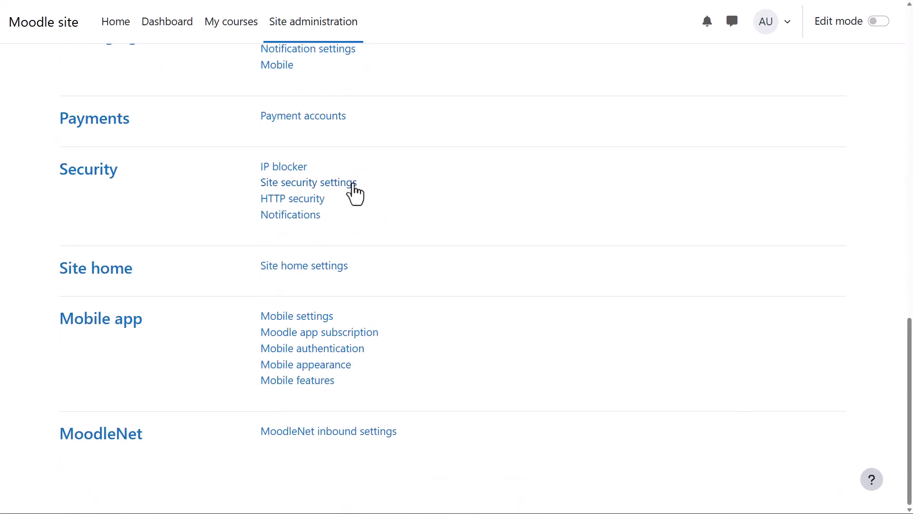
left_click(355, 187)
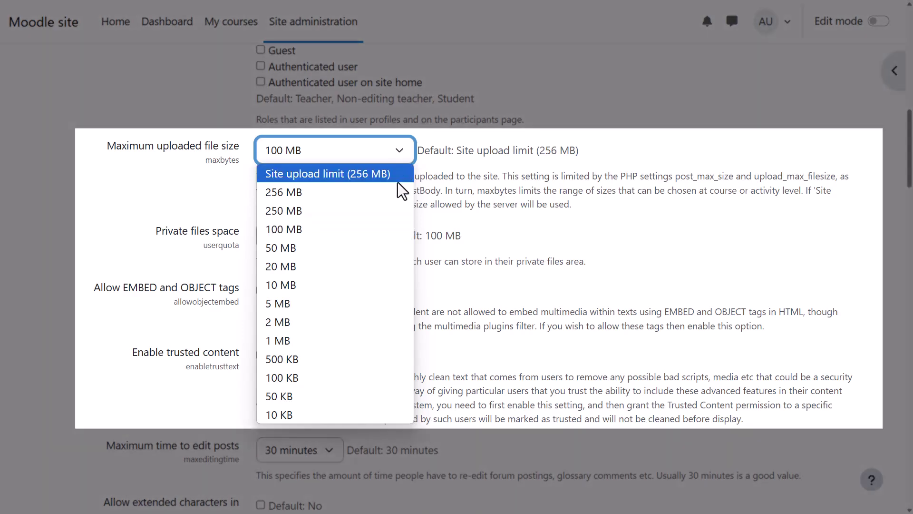
left_click(399, 172)
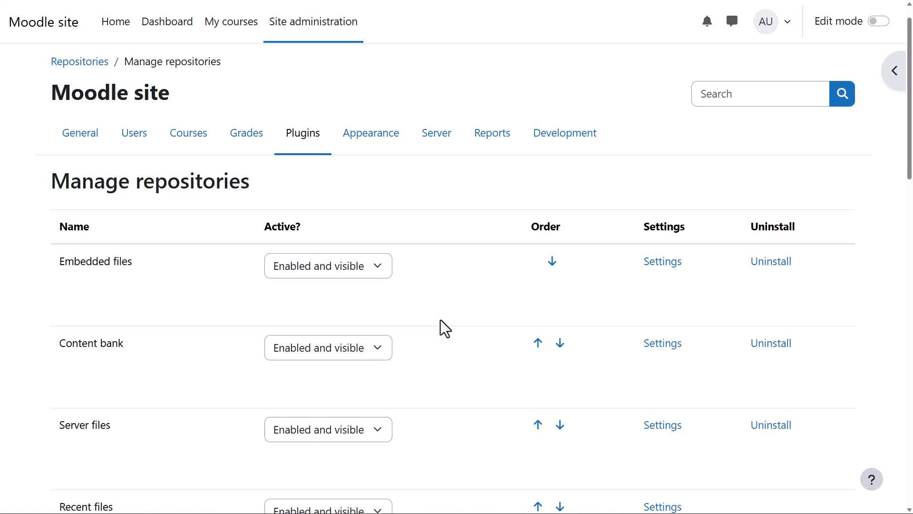
Scroll the repositories table to show Upload a file and URL downloader as enabled
scroll(440, 320, "down", 10)
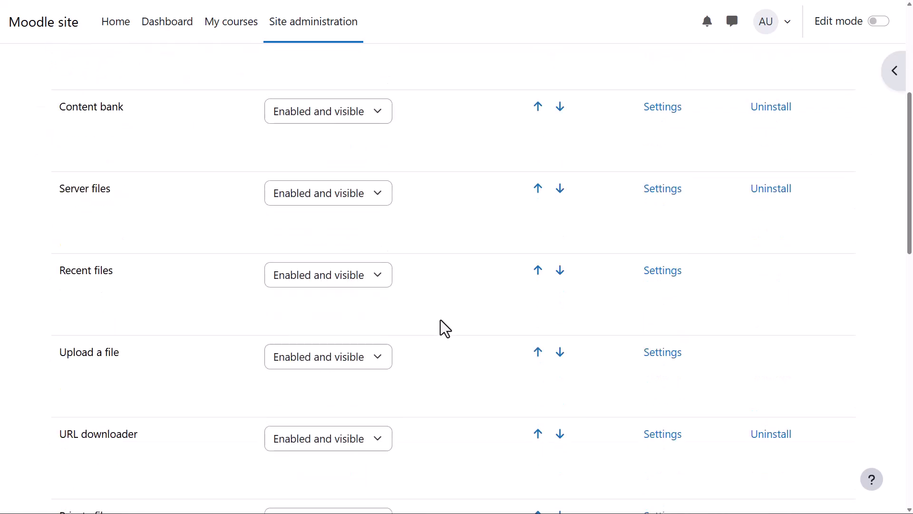
left_click(373, 235)
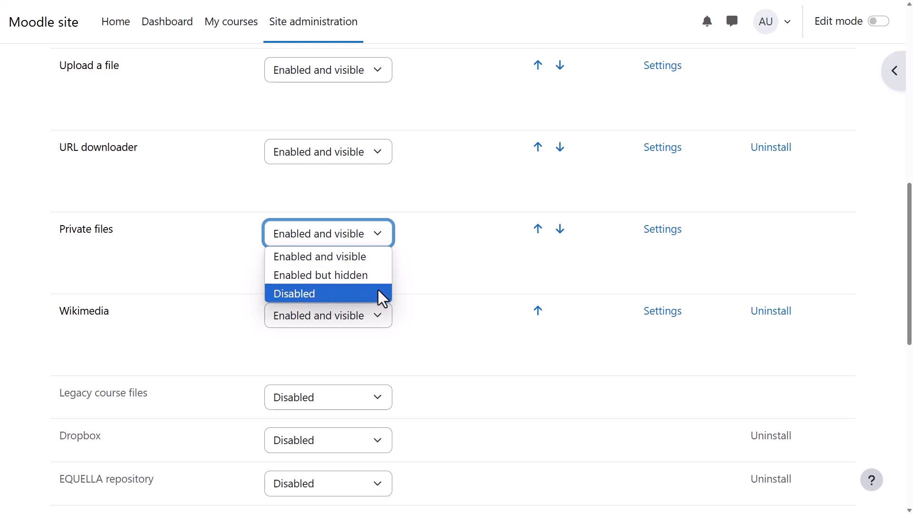
left_click(411, 289)
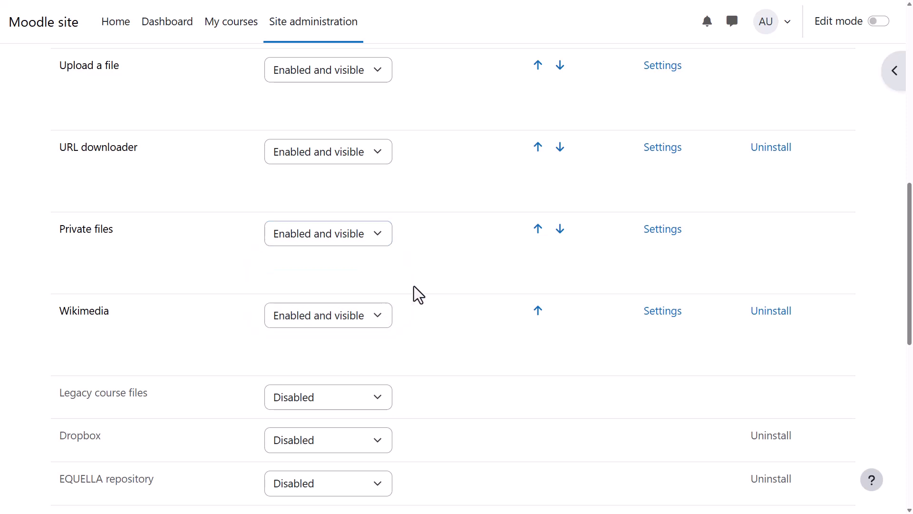
scroll(414, 290, "down", 1)
scroll(415, 286, "down", 1)
scroll(415, 287, "down", 1)
scroll(415, 288, "down", 1)
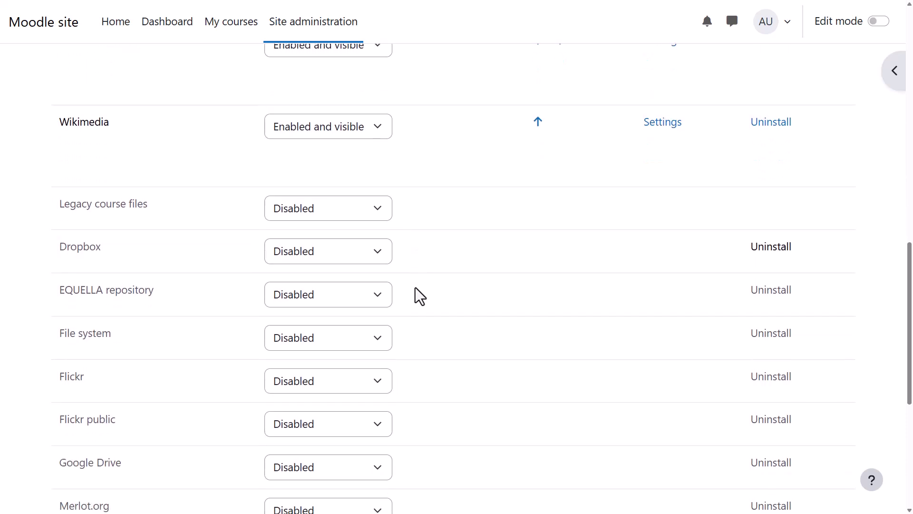
scroll(416, 287, "down", 1)
scroll(416, 288, "down", 1)
scroll(416, 288, "down", 1)
scroll(416, 288, "down", 1)
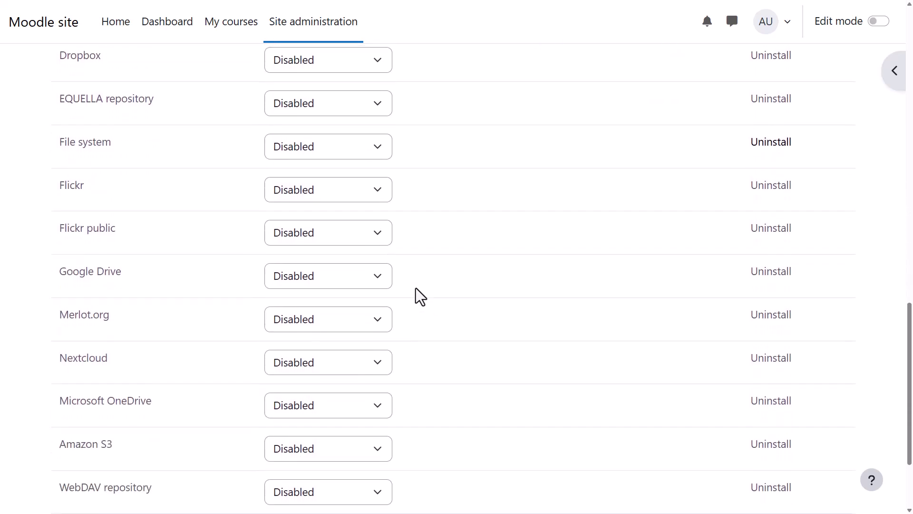
scroll(416, 289, "down", 1)
scroll(417, 288, "down", 2)
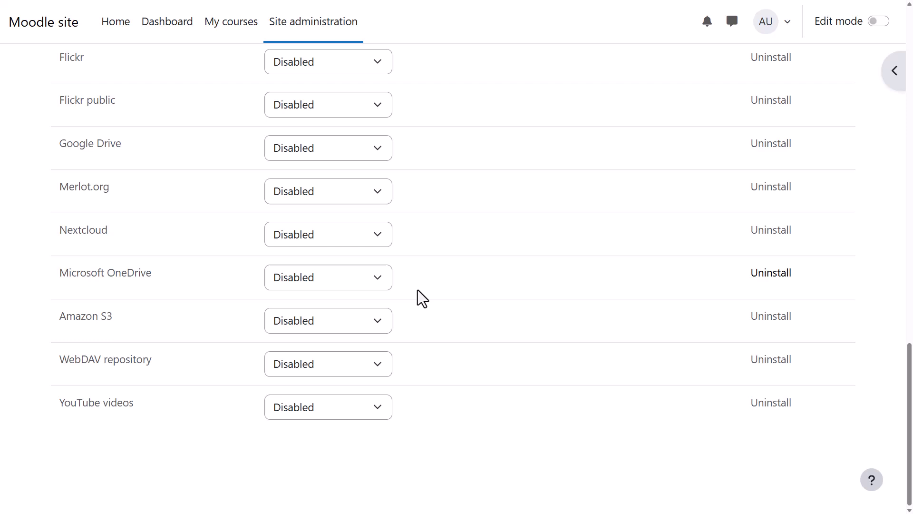
Set Microsoft OneDrive to 'Enabled and visible' and show the page's help links
left_click(379, 285)
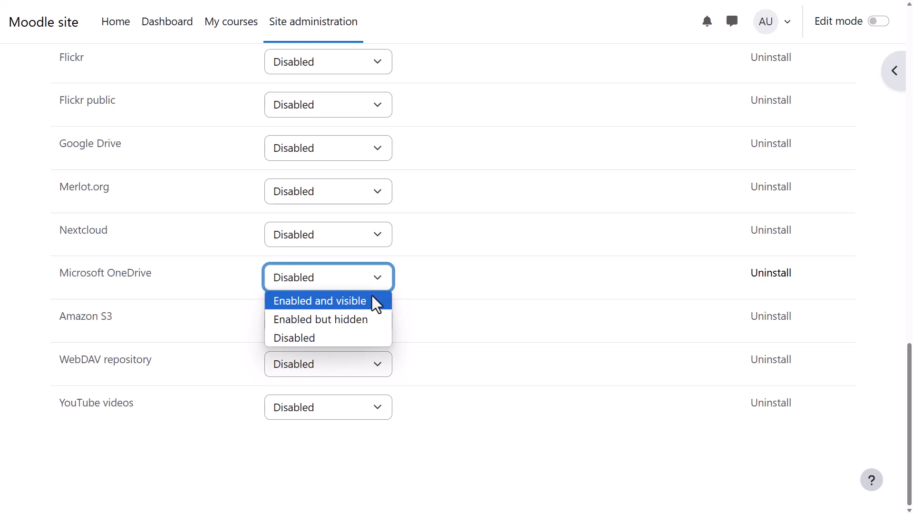
left_click(371, 298)
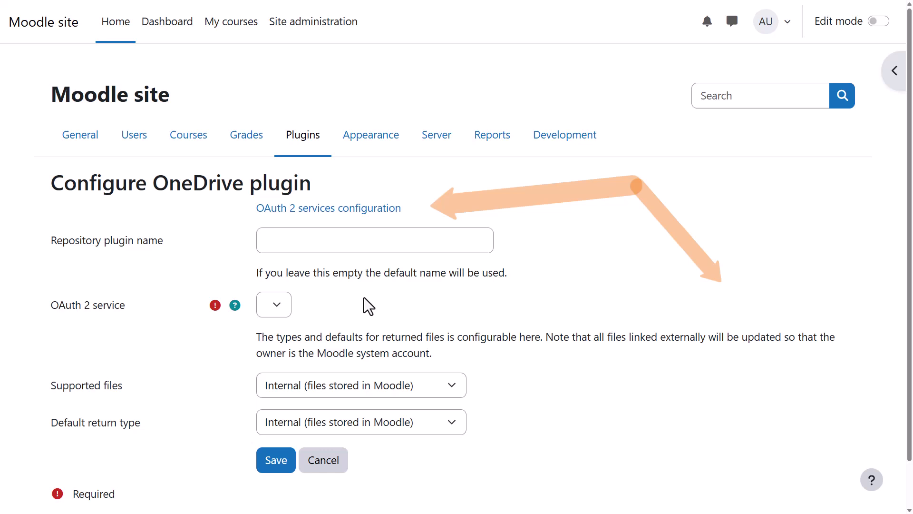
left_click(873, 480)
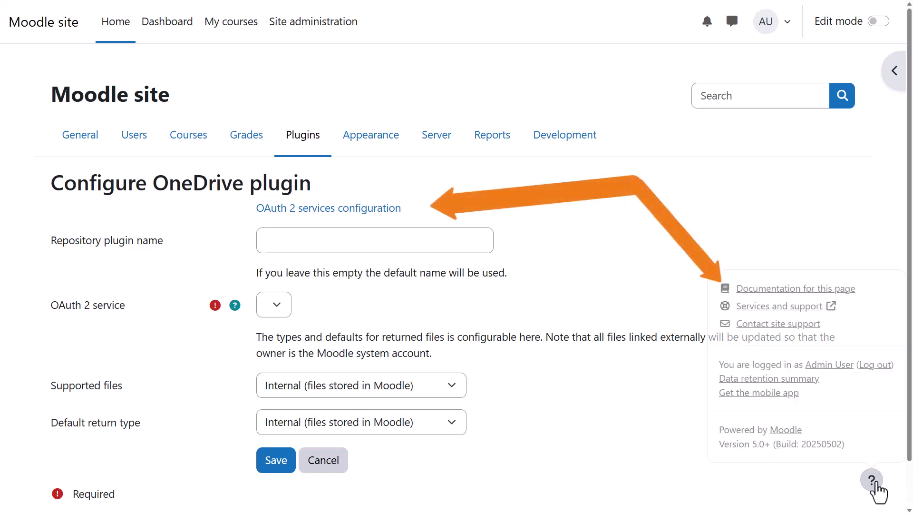